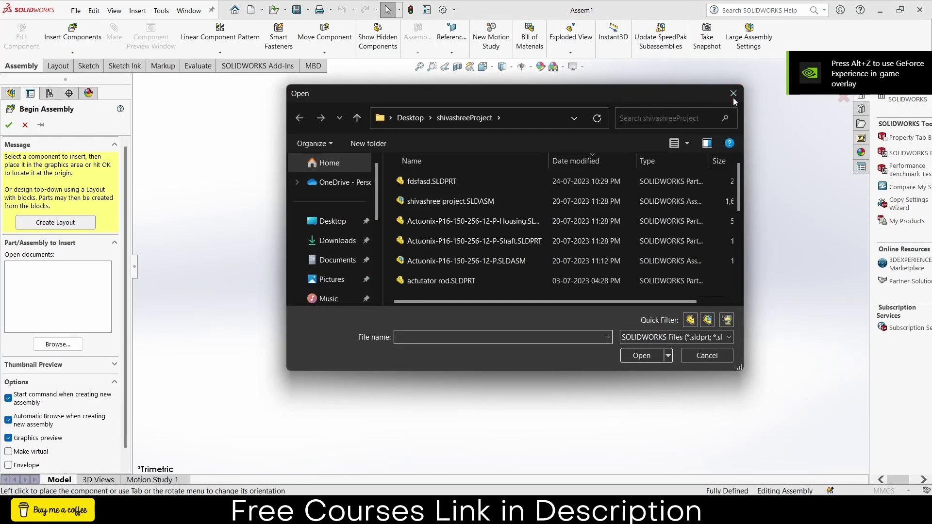
Dismiss the open-file prompt and insert a new in-assembly part sketched on the Front Plane.
click(731, 96)
click(25, 125)
click(55, 53)
click(82, 75)
click(36, 168)
Sketch a circle at the origin and dimension it to 200 mm diameter.
click(500, 267)
click(658, 178)
key(Escape)
click(679, 188)
click(754, 260)
text(200)
key(Return)
key(Escape)
Make the circle's centre coincident with the origin and begin an Extruded Boss/Base.
drag(500, 267, 542, 232)
click(540, 233)
ctrl+click(502, 268)
click(553, 228)
click(212, 140)
click(7, 67)
click(189, 37)
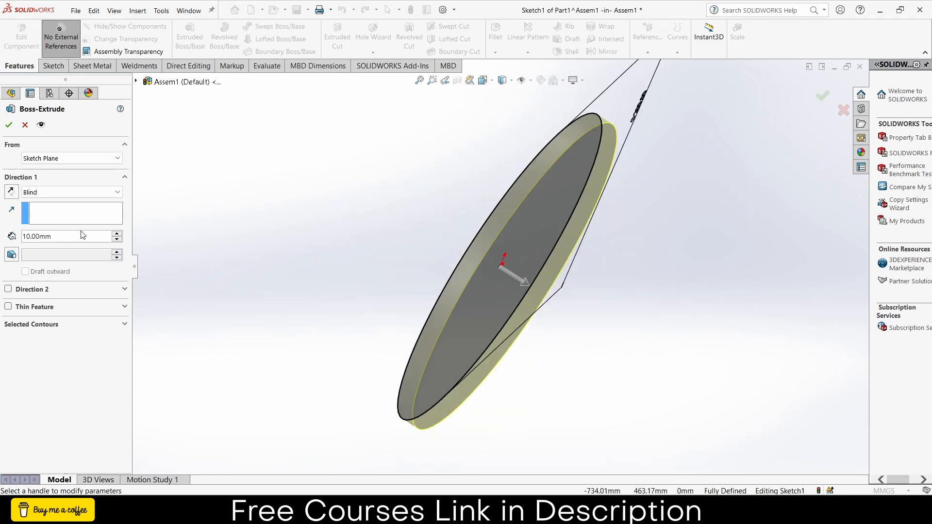
scroll(67, 241, up, 1)
scroll(67, 241, up, 1)
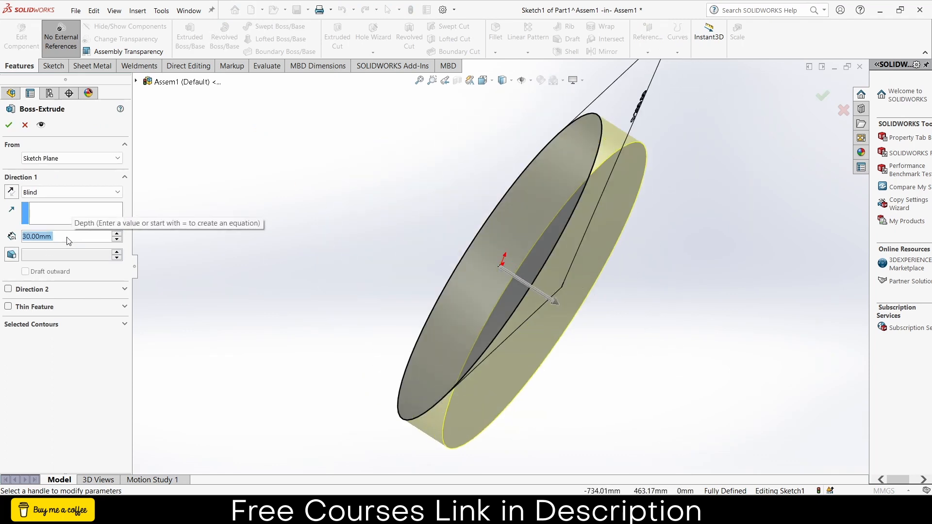
Accept the 30 mm extrusion and sketch a centre rectangle from the origin on the front face.
click(8, 126)
click(587, 239)
click(624, 216)
click(270, 41)
click(291, 54)
click(500, 267)
click(541, 442)
key(Escape)
key(f)
Dimension the rectangle 50 mm wide and 25 mm from its side to the centre.
click(513, 388)
click(509, 412)
text(50)
key(Return)
scroll(498, 293, down, 2)
scroll(514, 287, down, 2)
click(434, 274)
click(513, 271)
click(475, 272)
text(25)
key(Return)
scroll(534, 217, up, 5)
Cut the rectangle 15 mm deep into the disc as a slot.
mouse_move(533, 218)
middle_down()
mouse_move(500, 172)
mouse_move(538, 232)
middle_up()
scroll(538, 232, down, 3)
click(16, 65)
click(338, 36)
text(15)
key(Return)
middle_drag(377, 243, 396, 291)
key(Return)
middle_drag(464, 318, 486, 335)
Sketch a circle on the disc face and dimension it to 90 mm diameter.
click(378, 301)
click(416, 277)
click(281, 27)
click(500, 267)
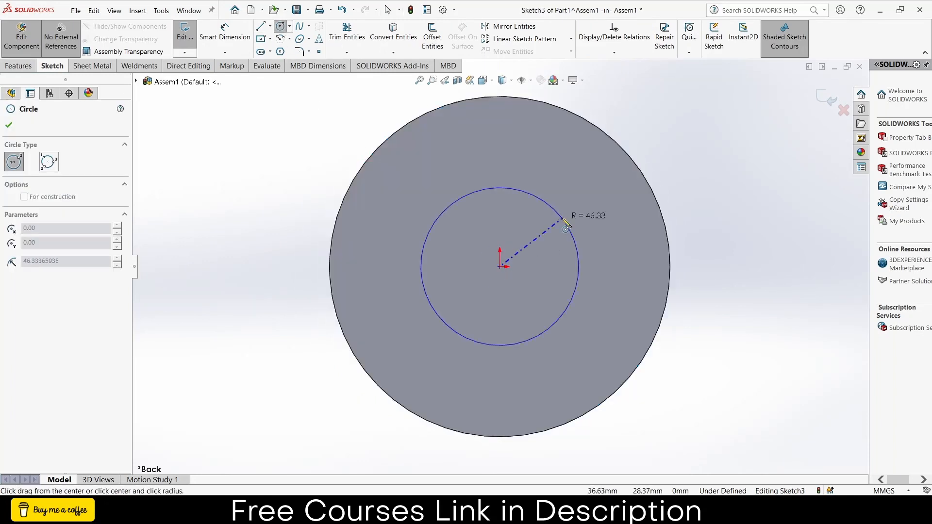
click(556, 214)
click(225, 33)
click(569, 208)
click(687, 207)
text(90)
key(Return)
key(Escape)
Centre the 90 mm circle on the origin and begin extruding it into a hub.
click(501, 267)
drag(499, 267, 520, 250)
ctrl+click(519, 247)
click(540, 232)
click(19, 66)
click(191, 33)
scroll(58, 237, up, 2)
scroll(64, 238, up, 1)
Accept the 45 mm hub and sketch a 40 mm circle on its end face.
key(Return)
click(437, 249)
click(442, 240)
click(500, 266)
click(532, 234)
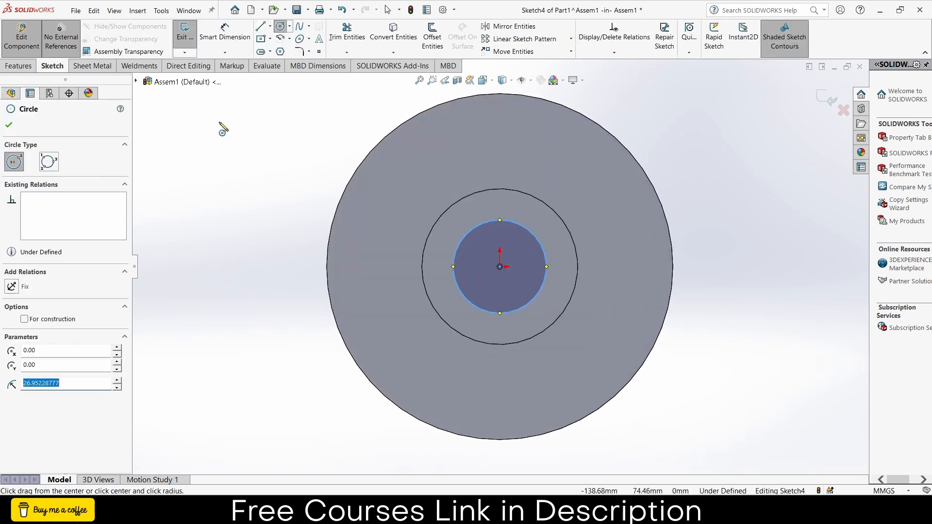
click(225, 33)
click(546, 252)
click(647, 256)
text(40)
key(Return)
Cut the 40 mm circle Through All as a bore through hub and disc.
click(26, 67)
click(336, 39)
click(58, 194)
click(61, 210)
key(Return)
middle_drag(631, 233, 483, 267)
Return to the assembly and drag out a second copy of the hub-and-disc part.
click(834, 102)
click(451, 255)
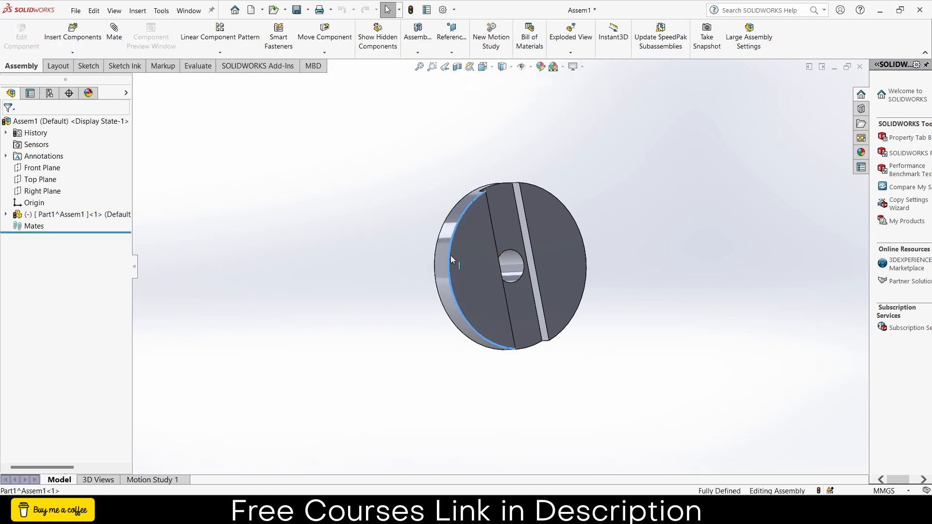
ctrl+drag(451, 256, 751, 230)
click(600, 191)
middle_drag(615, 195, 588, 241)
Face the Front Plane and draw a centerline leftward from the hole centre.
click(29, 168)
click(161, 157)
click(37, 168)
click(45, 155)
click(98, 26)
click(109, 47)
click(372, 262)
click(195, 262)
key(Escape)
Draw a second horizontal construction centerline above the first.
click(98, 27)
click(112, 51)
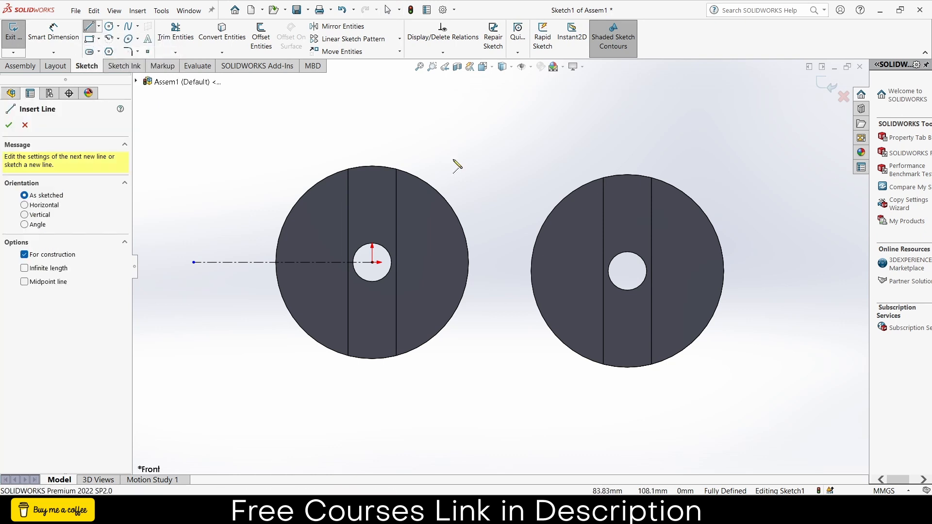
click(482, 215)
click(745, 215)
key(Escape)
Dimension the two axis lines 40 mm apart and exit the sketch.
click(53, 37)
click(516, 216)
click(343, 261)
click(483, 250)
text(40)
key(Return)
click(825, 89)
middle_drag(557, 213, 552, 249)
Mate the left hub's face concentric with the first axis line, flipping its alignment.
drag(311, 202, 273, 152)
click(426, 145)
click(117, 38)
click(344, 211)
click(245, 291)
click(257, 310)
click(316, 310)
click(348, 310)
Mate the second hub's hole concentric with the second axis line and close the Mate manager.
click(658, 281)
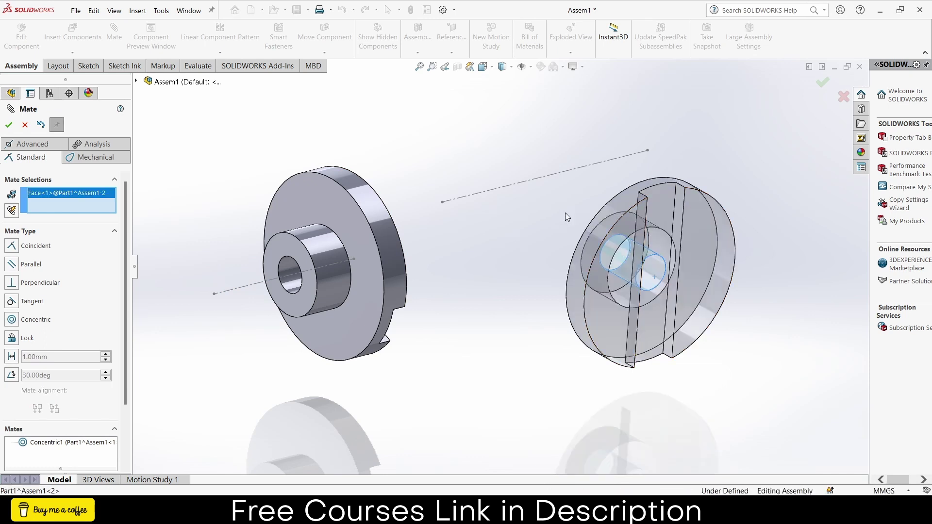
click(532, 184)
click(612, 170)
click(672, 170)
click(703, 173)
middle_drag(454, 207, 364, 194)
click(9, 126)
middle_drag(464, 260, 390, 295)
click(82, 52)
Insert a new part on the Front Plane with a 200 mm circle at the origin.
click(81, 77)
click(42, 168)
click(281, 27)
click(421, 282)
click(414, 205)
key(Escape)
click(443, 209)
click(489, 165)
text(200)
key(Return)
Extrude the circle 20 mm Mid Plane into a disc and start a sketch on its face.
click(19, 65)
click(188, 30)
click(77, 192)
click(77, 196)
click(78, 196)
click(44, 242)
middle_drag(385, 260, 439, 277)
text(20)
key(Return)
click(7, 128)
click(455, 257)
click(497, 231)
Convert the face edge and sketch a centre rectangle 50 mm wide on the origin.
click(391, 32)
click(271, 40)
click(263, 64)
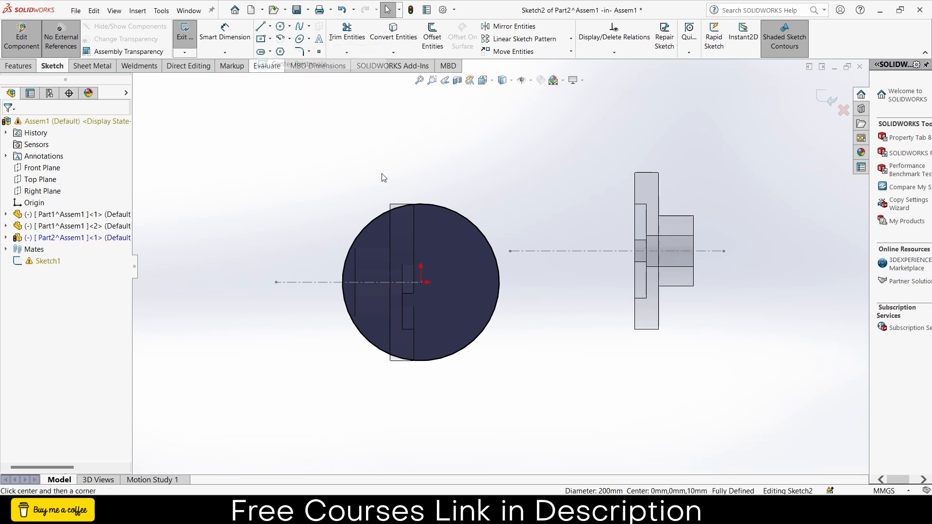
click(420, 282)
click(443, 178)
click(236, 40)
click(429, 182)
click(430, 148)
key(Return)
scroll(437, 233, down, 3)
click(578, 166)
scroll(503, 263, up, 3)
Trim the rectangle and circle into a single tongue profile across the face.
click(351, 34)
scroll(444, 219, down, 2)
scroll(433, 204, down, 3)
mouse_move(437, 171)
mouse_down()
mouse_move(444, 288)
mouse_move(654, 192)
mouse_up()
drag(536, 117, 694, 212)
drag(722, 327, 721, 316)
scroll(718, 293, up, 3)
drag(205, 283, 328, 295)
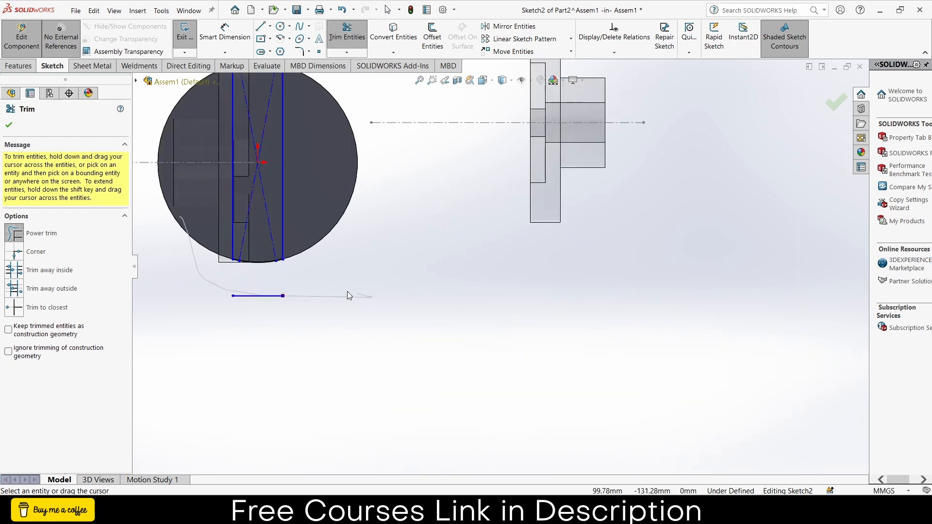
drag(249, 302, 262, 288)
click(9, 126)
Extrude the tongue profile 15 mm as a boss.
click(19, 66)
click(201, 48)
text(15)
key(Return)
click(9, 125)
On the opposite face, convert the edge and sketch a perpendicular 50 mm centre rectangle.
middle_drag(466, 190, 404, 277)
click(409, 295)
click(449, 276)
click(636, 233)
click(391, 33)
click(579, 282)
click(696, 264)
key(Escape)
click(696, 283)
click(757, 273)
text(50)
key(Return)
Trim the profile, extrude the second tongue and return to the assembly.
click(347, 33)
mouse_move(528, 180)
mouse_down()
mouse_move(473, 343)
mouse_move(631, 348)
mouse_up()
drag(699, 288, 676, 244)
drag(531, 205, 532, 205)
click(9, 124)
click(27, 67)
click(10, 126)
click(833, 102)
Pull the plate out and mate its tongue faces coincident with the first hub's slot.
drag(537, 239, 388, 158)
scroll(486, 205, down, 3)
scroll(456, 182, down, 2)
scroll(444, 195, down, 2)
scroll(426, 202, down, 2)
click(407, 165)
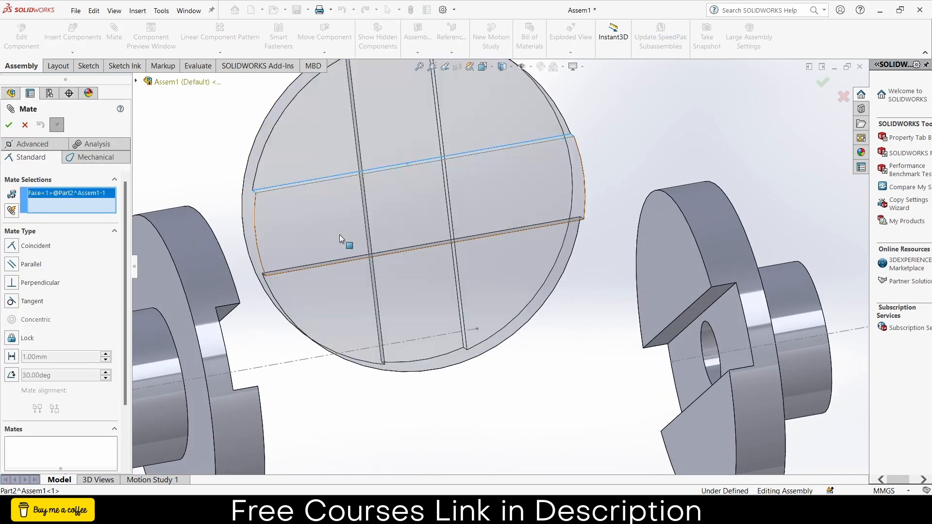
scroll(338, 235, up, 1)
scroll(242, 322, up, 3)
click(314, 318)
click(269, 324)
click(268, 344)
click(269, 340)
click(264, 354)
scroll(291, 291, down, 3)
scroll(295, 272, down, 2)
Mate the plate's other tongue faces coincident with the second hub's slot.
click(301, 260)
scroll(568, 327, up, 2)
scroll(640, 333, down, 3)
scroll(664, 323, down, 3)
click(662, 320)
scroll(660, 317, up, 3)
click(794, 336)
scroll(519, 304, down, 3)
click(510, 310)
scroll(474, 324, down, 3)
click(522, 311)
click(665, 329)
Orbit the assembly and spin the hub to check the fit.
mouse_move(664, 332)
middle_down()
mouse_move(584, 302)
mouse_move(579, 270)
middle_up()
click(510, 268)
scroll(509, 260, up, 3)
middle_drag(561, 248, 554, 249)
middle_drag(554, 250, 561, 172)
scroll(560, 172, down, 3)
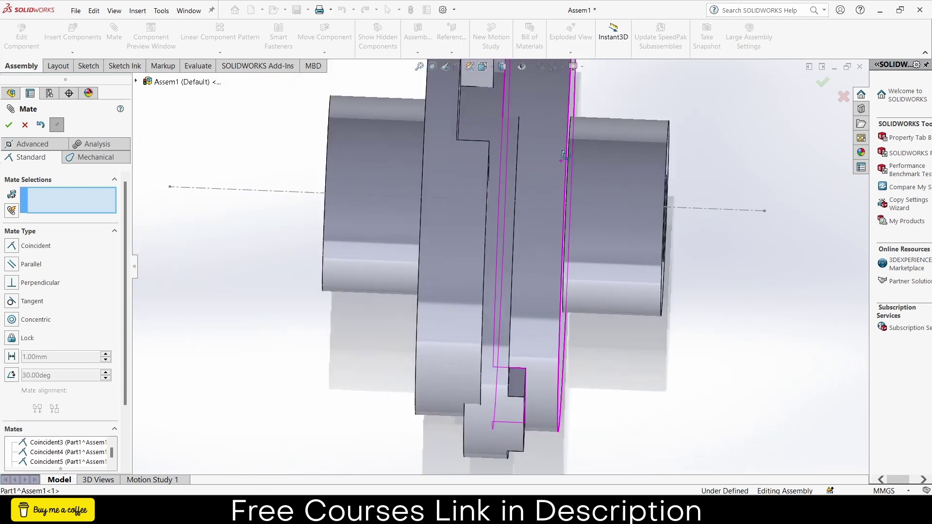
scroll(564, 123, up, 3)
scroll(574, 263, up, 2)
mouse_move(575, 267)
mouse_down()
mouse_move(575, 372)
mouse_move(578, 321)
mouse_up()
scroll(503, 251, down, 5)
Measure a tongue edge length and the distance between two edges with Measure.
click(25, 125)
click(199, 66)
click(176, 35)
click(486, 209)
click(204, 92)
click(176, 37)
click(572, 104)
middle_drag(621, 148, 536, 226)
click(203, 94)
Edit the centre plate in context and set Boss-Extrude2's end condition to Blind.
click(450, 306)
click(23, 65)
click(22, 37)
click(6, 238)
right_click(52, 393)
click(63, 299)
scroll(553, 325, up, 3)
scroll(553, 325, up, 3)
scroll(481, 385, up, 1)
click(23, 126)
click(44, 377)
right_click(42, 379)
click(50, 295)
middle_drag(440, 260, 433, 270)
click(67, 192)
click(65, 204)
click(9, 125)
Set Boss-Extrude3's end condition to Blind as well.
right_click(45, 393)
click(51, 310)
click(63, 191)
click(61, 205)
click(88, 194)
click(44, 252)
click(70, 191)
click(73, 204)
click(10, 126)
Exit part editing, rebuild, dismiss the warnings and nudge the centre plate.
click(834, 103)
click(412, 10)
click(606, 300)
mouse_move(534, 283)
mouse_down()
mouse_move(569, 288)
mouse_move(557, 252)
mouse_up()
key(Escape)
Mate the plate's Front Plane coincident with the Right Plane and spin the hub to check.
click(55, 319)
click(168, 88)
click(137, 82)
click(173, 155)
click(344, 185)
click(9, 125)
scroll(678, 305, up, 3)
middle_drag(678, 304, 703, 303)
scroll(578, 222, up, 2)
mouse_move(579, 222)
mouse_down()
mouse_move(723, 285)
mouse_move(460, 279)
mouse_move(694, 193)
mouse_up()
Apply the Plain White scene and browse to the Painted > Car appearance swatches.
click(861, 153)
click(495, 68)
click(508, 93)
click(744, 96)
click(753, 131)
click(787, 144)
Paint the centre plate black, the hub gloss blue and the flange metallic gold.
drag(796, 300, 465, 283)
click(470, 287)
drag(844, 428, 529, 272)
click(522, 271)
drag(762, 408, 504, 303)
mouse_move(505, 303)
middle_down()
mouse_move(535, 379)
mouse_move(551, 256)
middle_up()
Switch to a standard view, orbit and fit the coloured assembly in the window.
click(416, 67)
click(470, 94)
mouse_move(357, 247)
middle_down()
mouse_move(380, 236)
mouse_move(405, 250)
mouse_move(397, 270)
middle_up()
key(f)
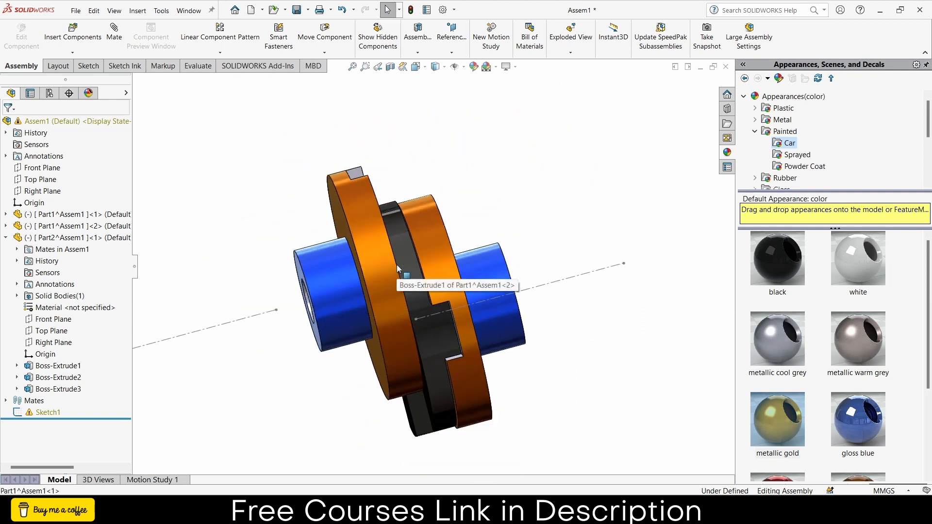